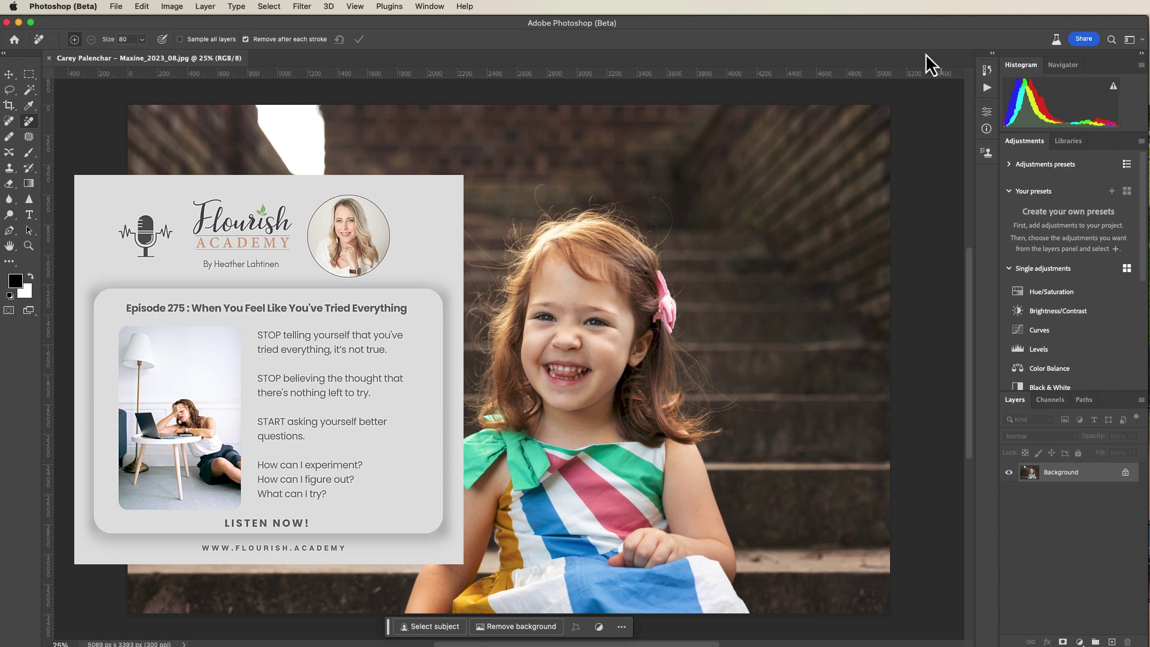
# Duplicate the Background onto Layer 1 and set the Remove tool brush size to 100.
pyautogui.scroll(-1, 222, 177)
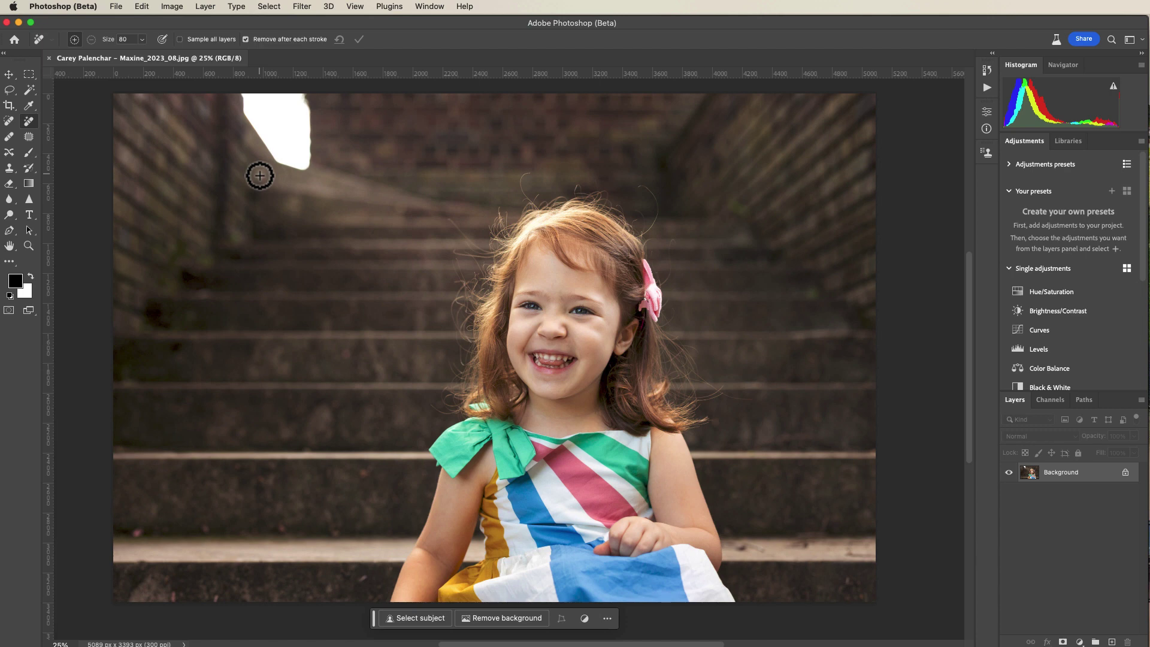
pyautogui.press('super+j')
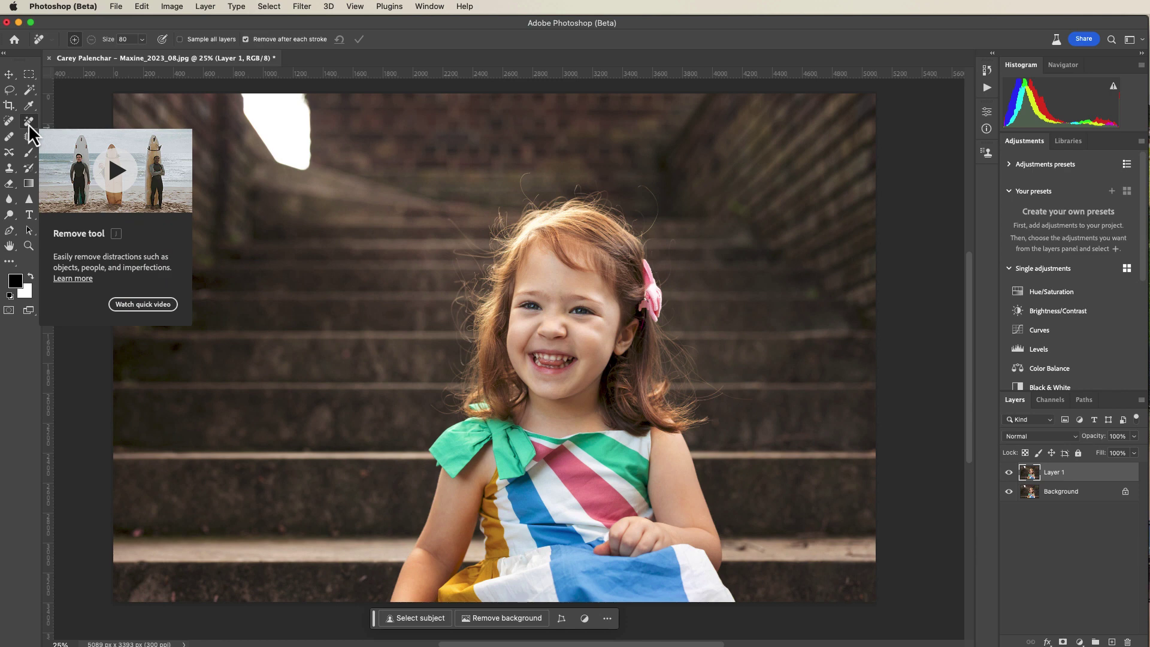
pyautogui.press('j')
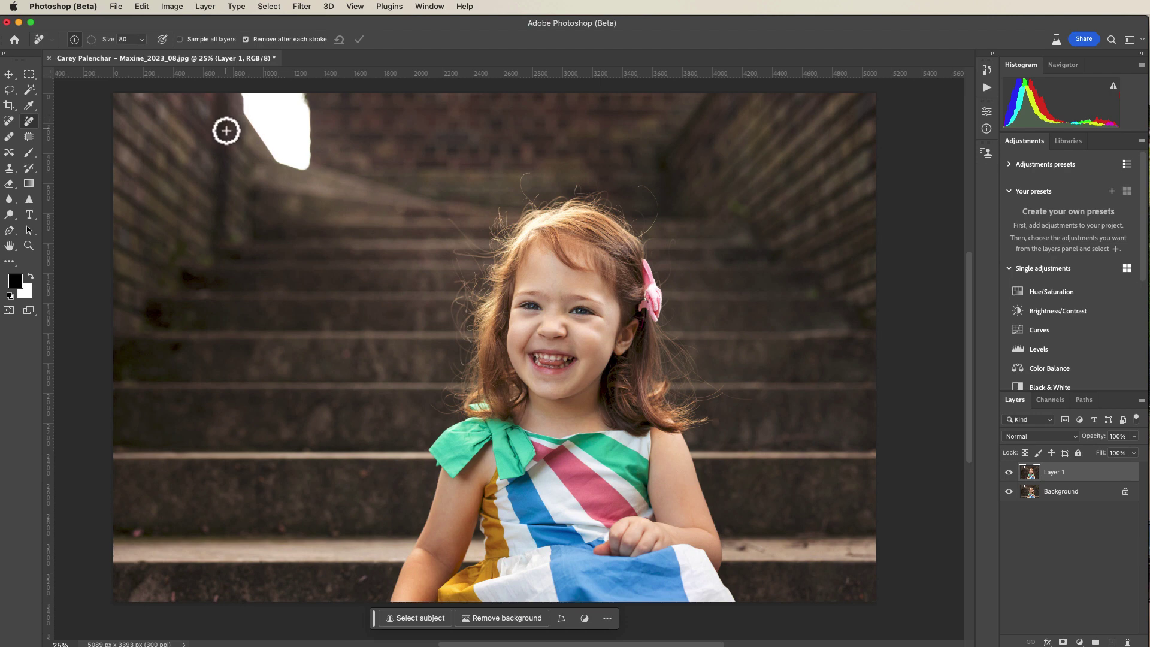
pyautogui.press(']')
pyautogui.press(']')
pyautogui.press(']')
pyautogui.press(']')
pyautogui.press(']')
pyautogui.press(']')
pyautogui.press(']')
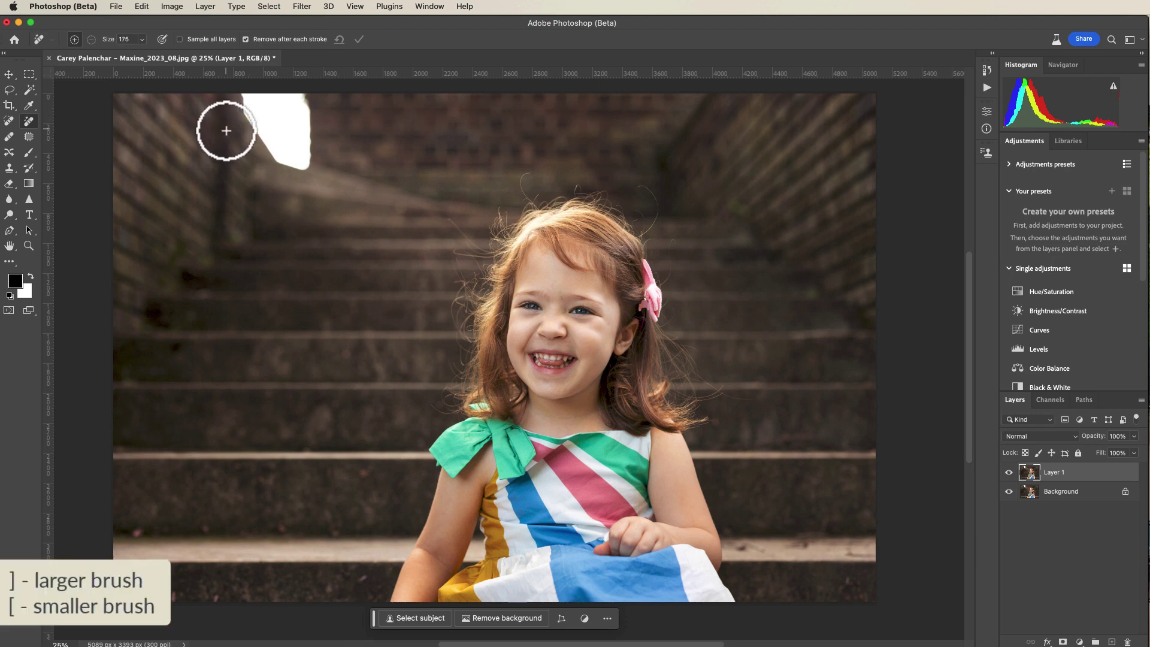
pyautogui.press('[')
pyautogui.press('[')
pyautogui.press('[')
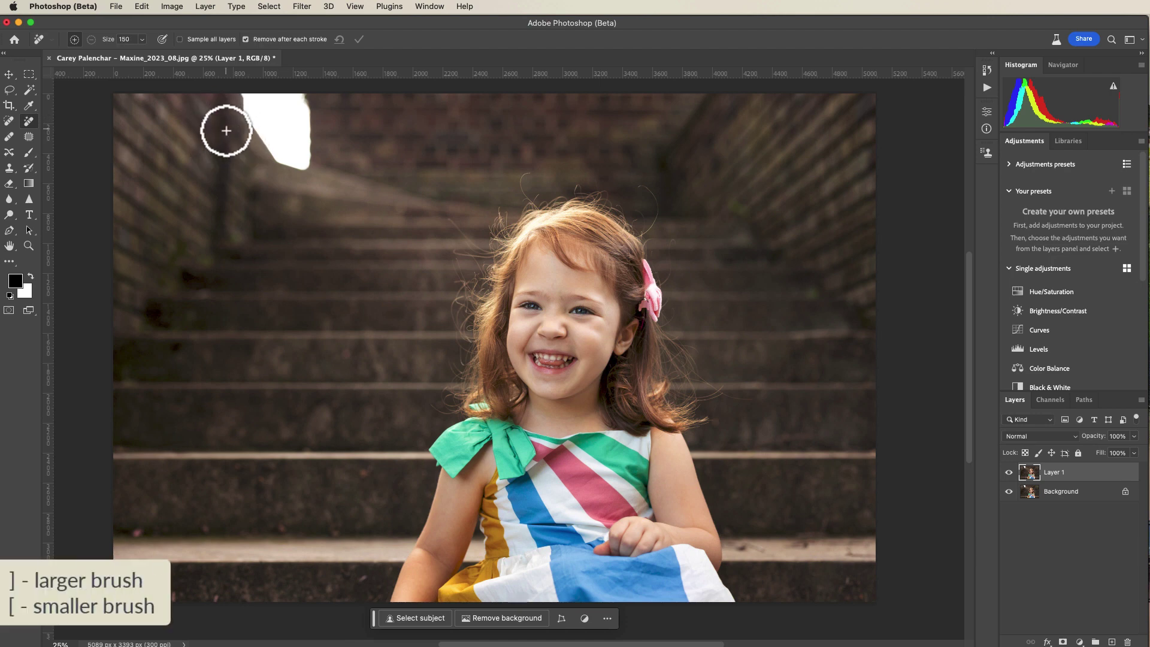
pyautogui.press('[')
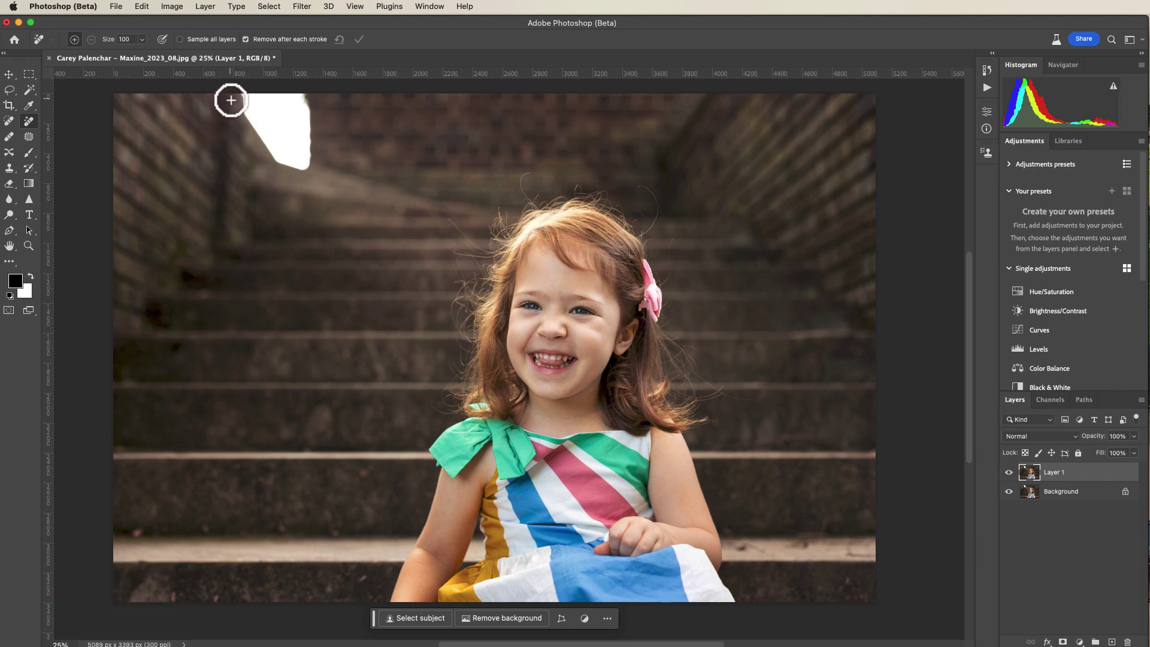
# Paint away the white patch at top left on Layer 1, then compare it with the original.
pyautogui.moveTo(231, 100)
pyautogui.mouseDown()
pyautogui.moveTo(269, 167)
pyautogui.moveTo(317, 177)
pyautogui.moveTo(317, 99)
pyautogui.moveTo(227, 91)
pyautogui.mouseUp()
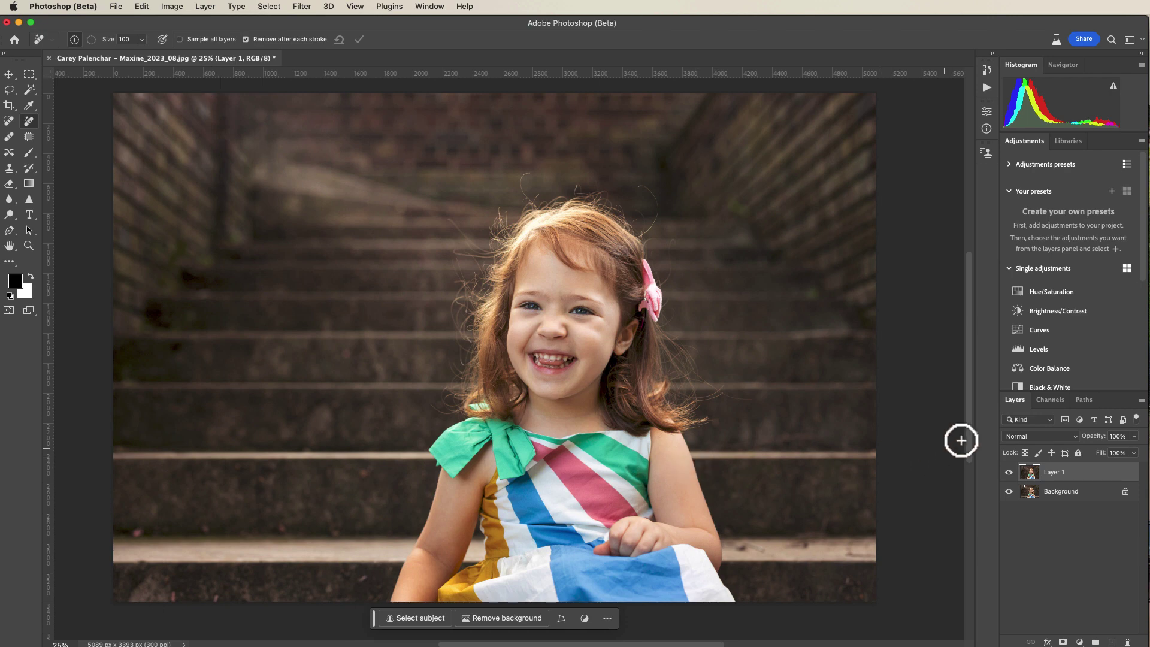
pyautogui.click(1009, 473)
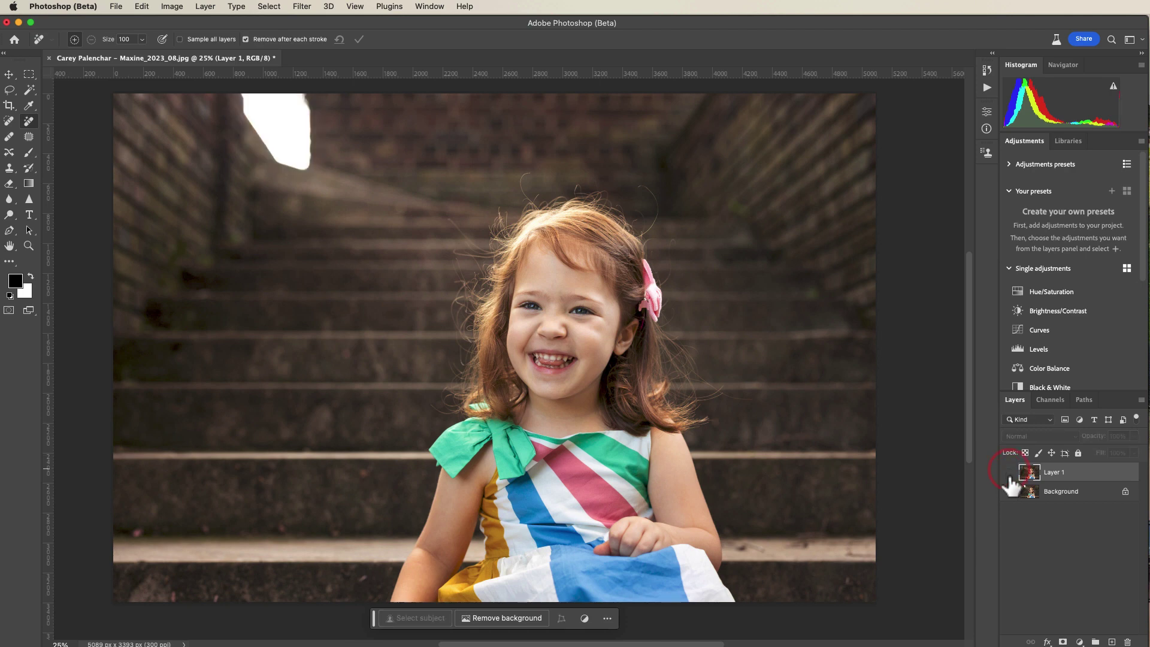
pyautogui.click(1010, 472)
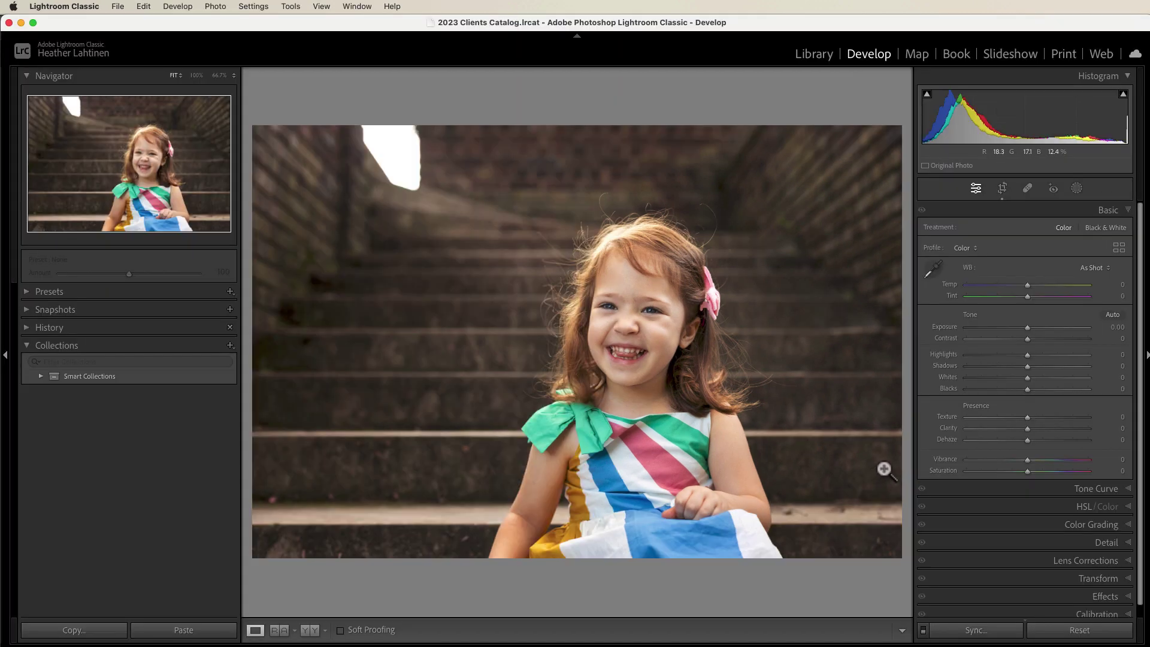
# Heal away the bright patch in Lightroom Classic with the Spot Removal tool.
pyautogui.press('q')
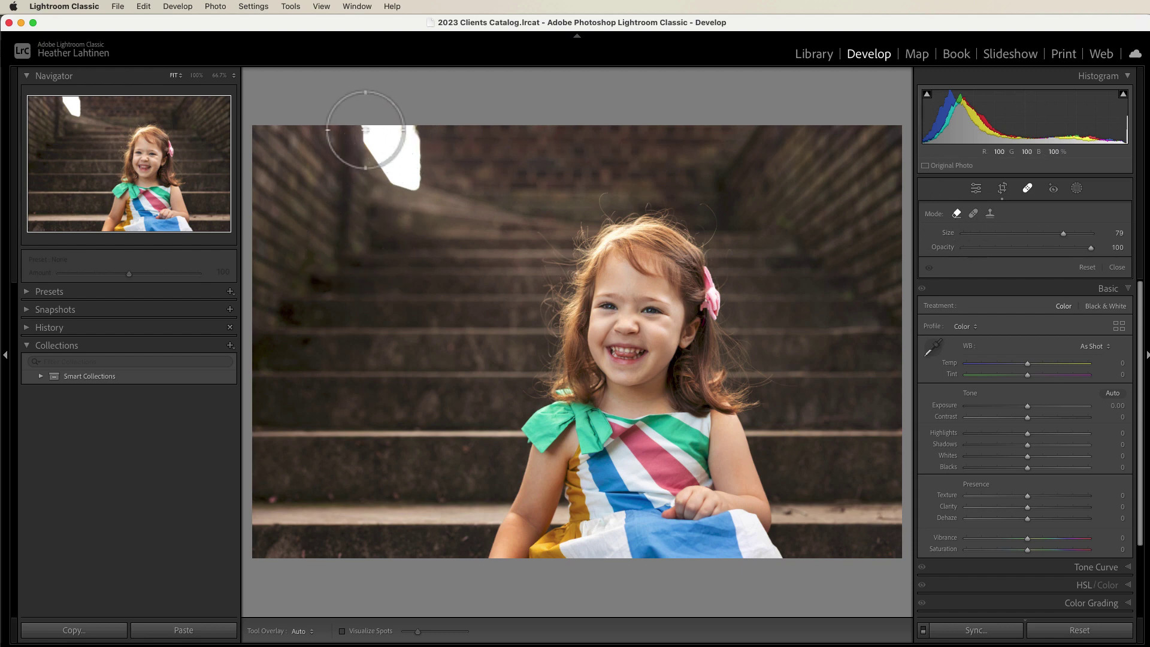
pyautogui.moveTo(362, 127)
pyautogui.mouseDown()
pyautogui.moveTo(393, 180)
pyautogui.moveTo(387, 127)
pyautogui.moveTo(419, 138)
pyautogui.moveTo(415, 181)
pyautogui.moveTo(382, 180)
pyautogui.mouseUp()
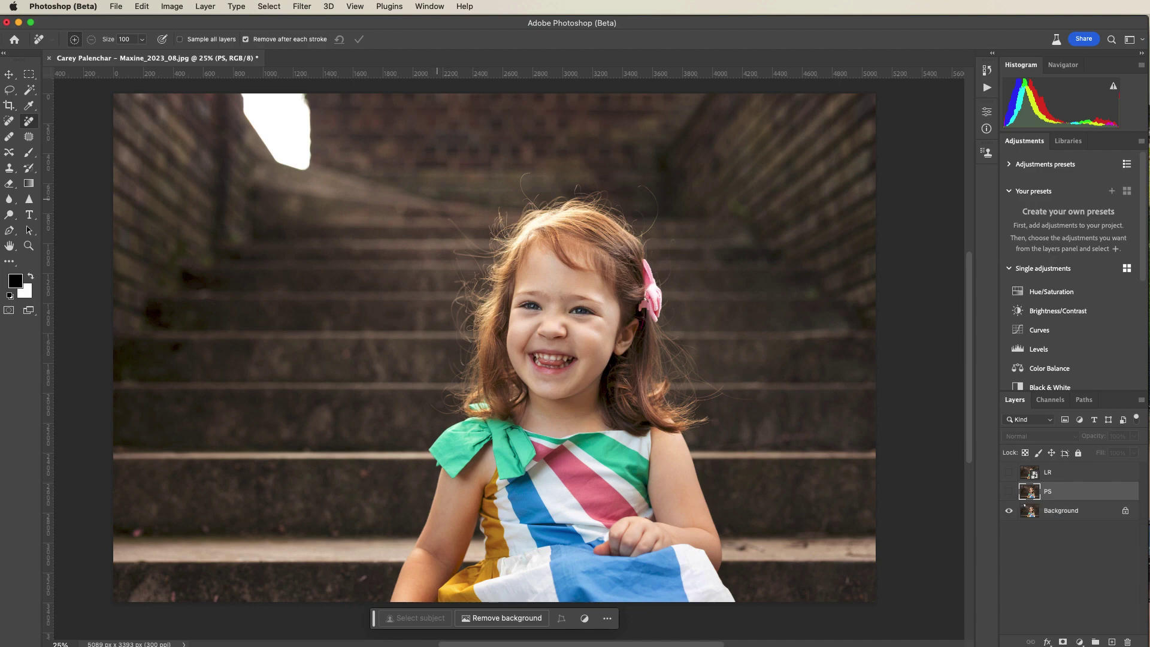
# Zoom into the top-left corner and make the PS and LR layers visible.
pyautogui.press('super+equal')
pyautogui.press('super+equal')
pyautogui.press('super+equal')
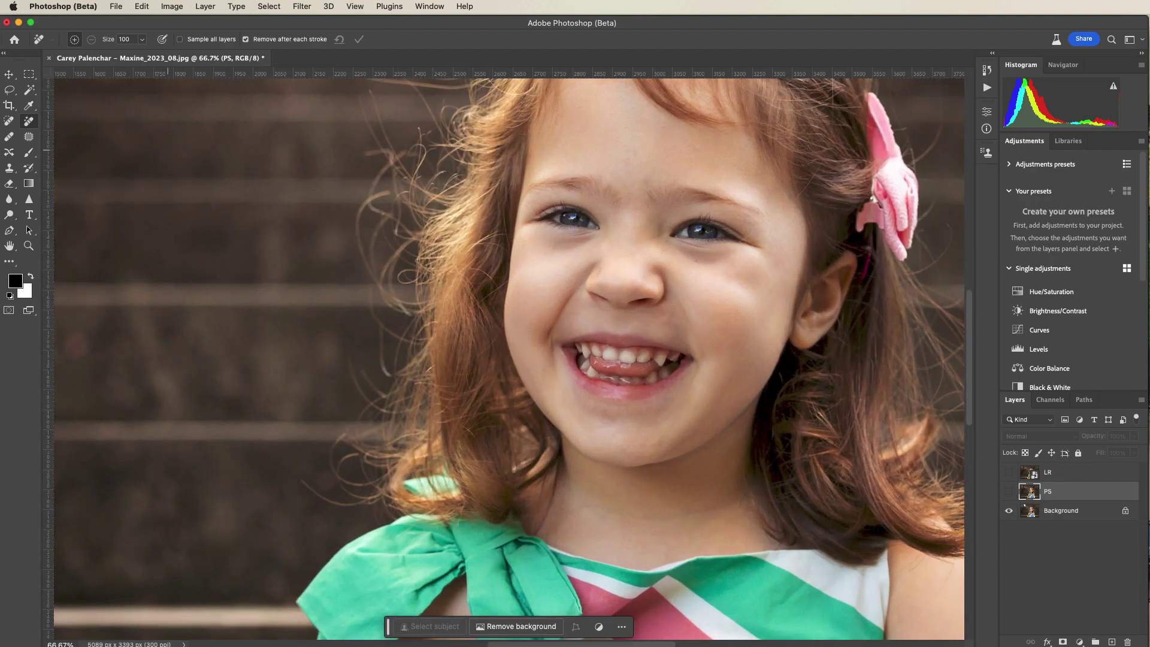
pyautogui.scroll(10, 172, 146)
pyautogui.hscroll(-10, 172, 146)
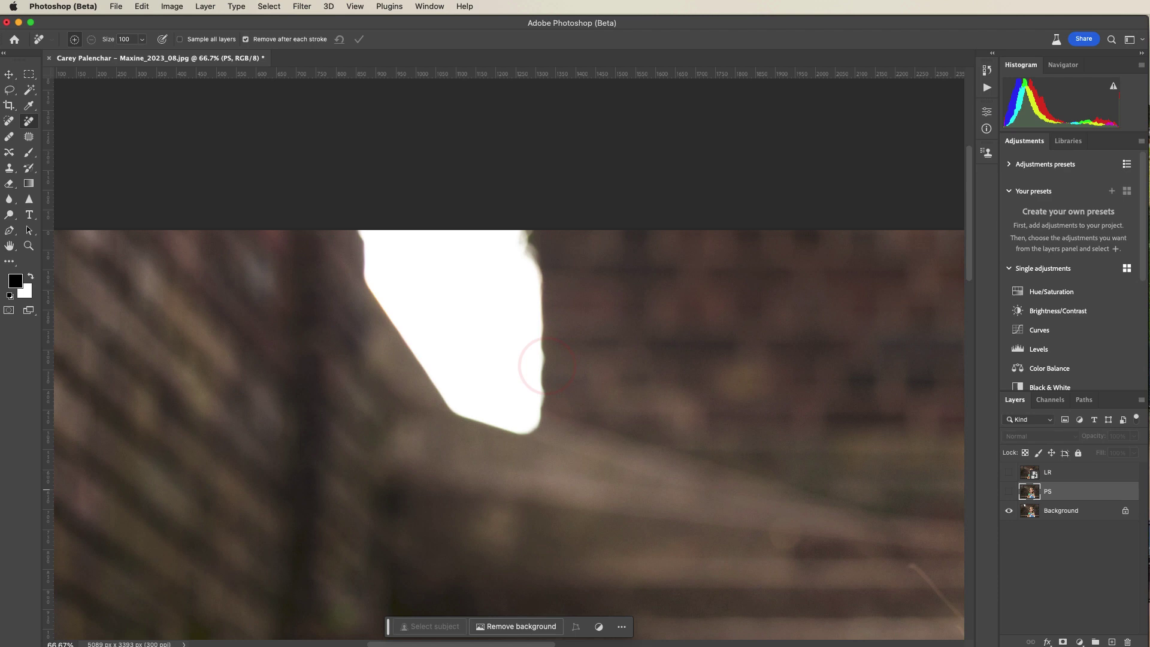
pyautogui.click(1010, 491)
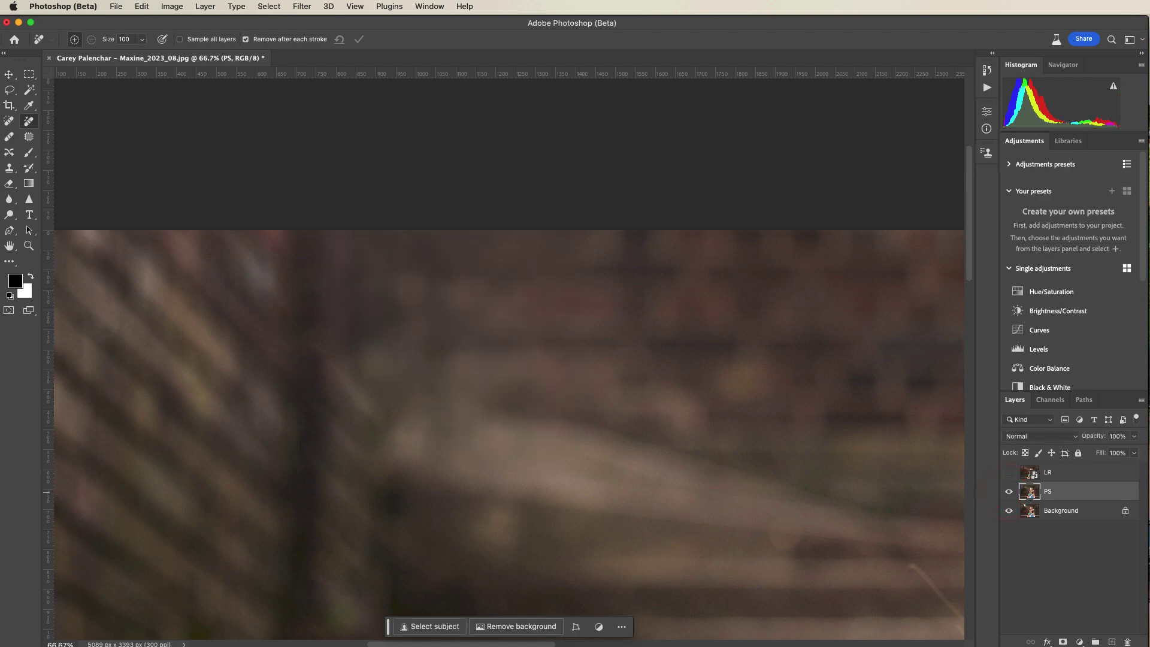
pyautogui.click(1009, 472)
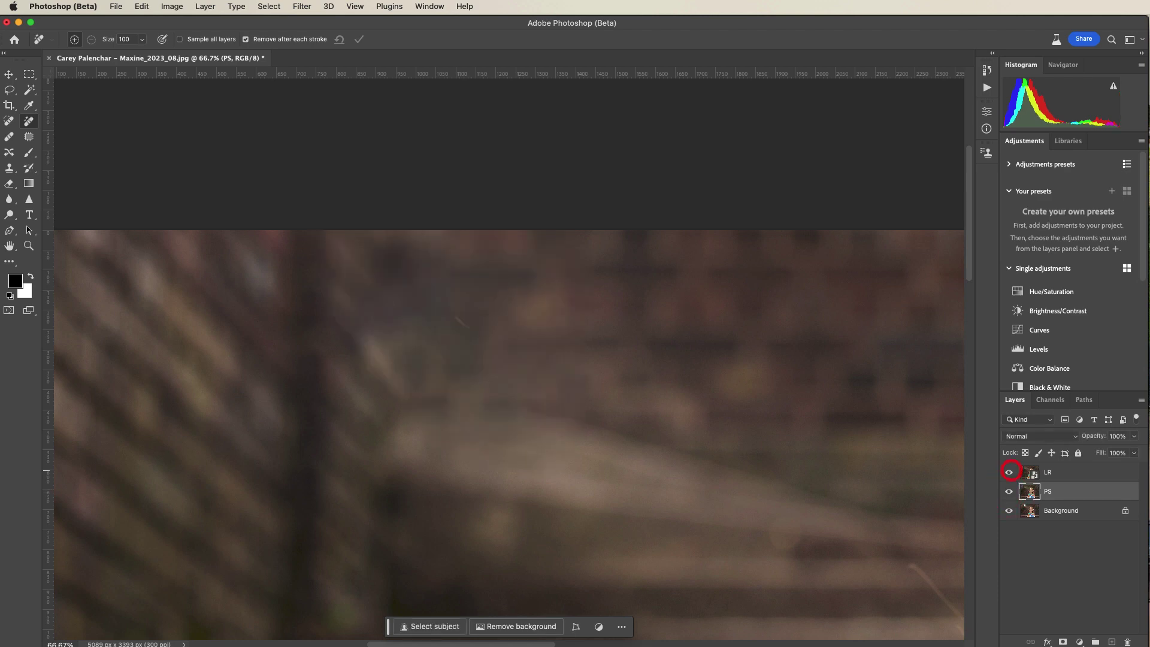
# Toggle the PS and LR layers to compare their removals, ending with both shown.
pyautogui.click(1009, 492)
pyautogui.click(1010, 472)
pyautogui.click(1009, 473)
pyautogui.click(1010, 472)
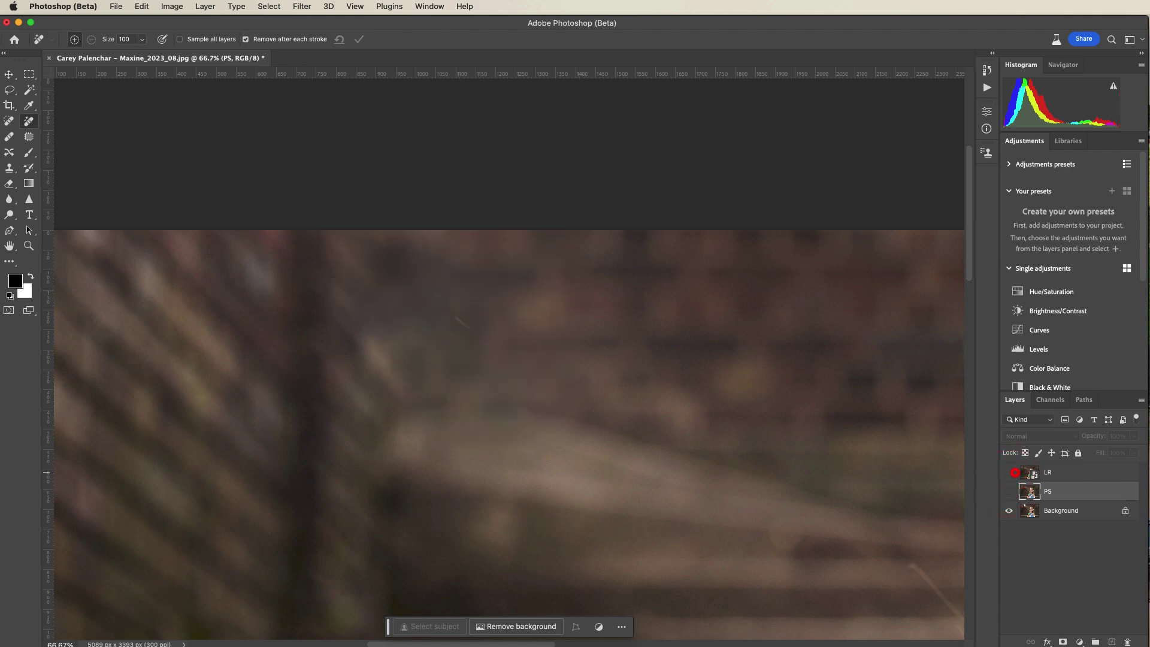
pyautogui.click(1010, 491)
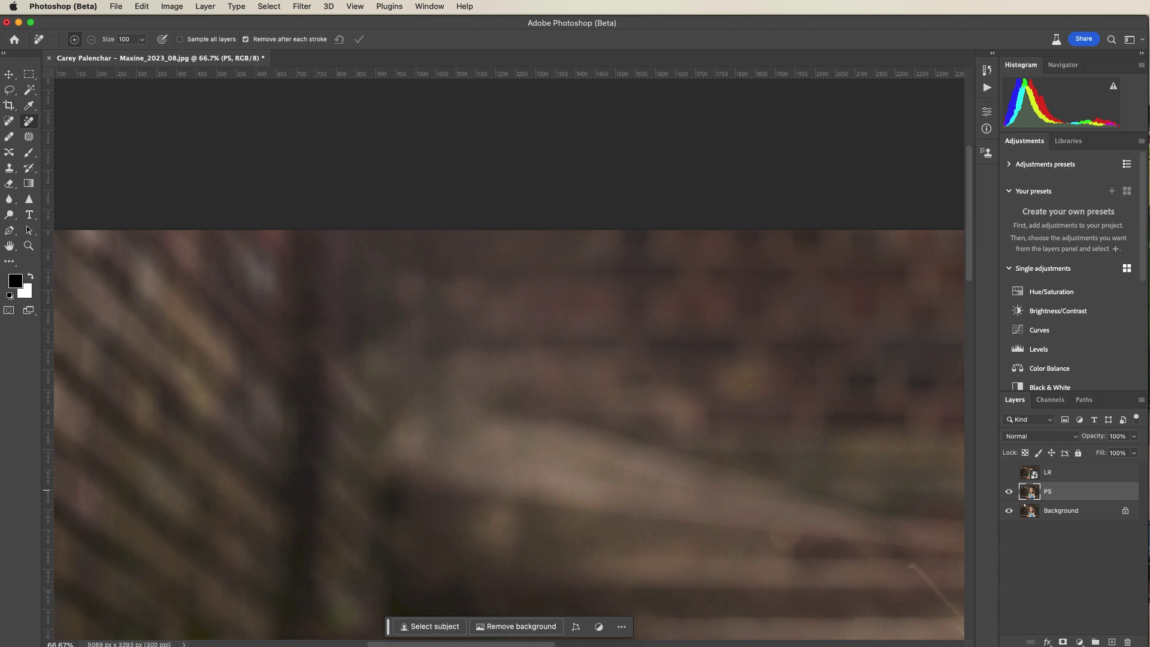
pyautogui.click(1009, 472)
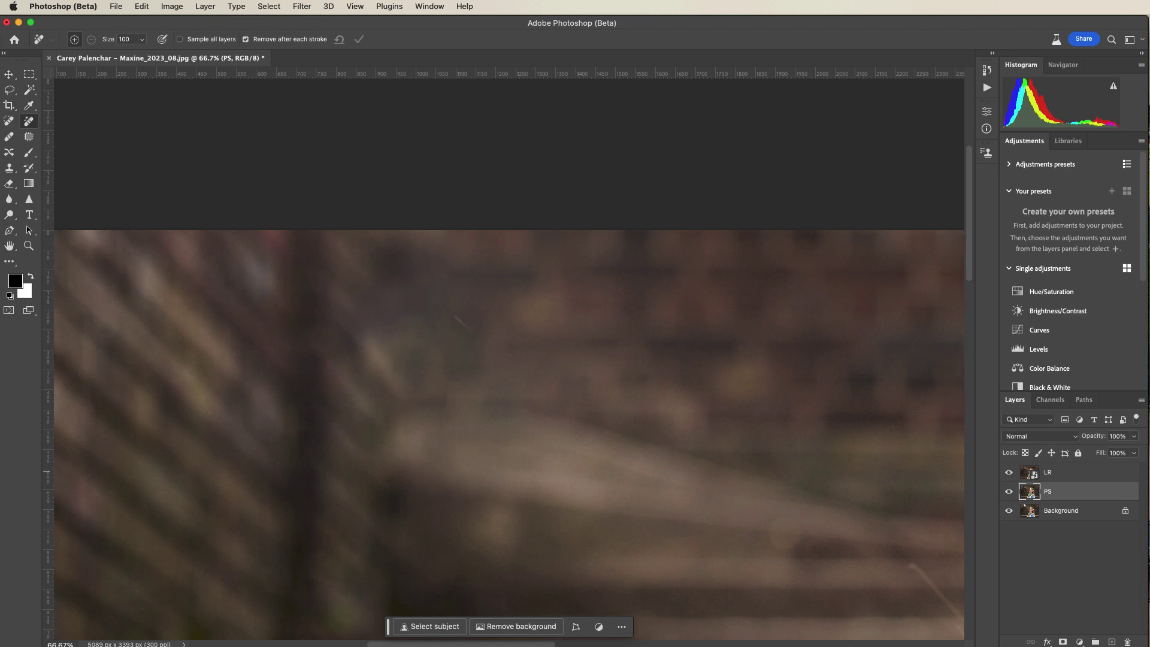
# Zoom out to the whole photo and compare LR against PS, leaving LR hidden.
pyautogui.press('super+minus')
pyautogui.press('super+minus')
pyautogui.press('super+minus')
pyautogui.press('super+minus')
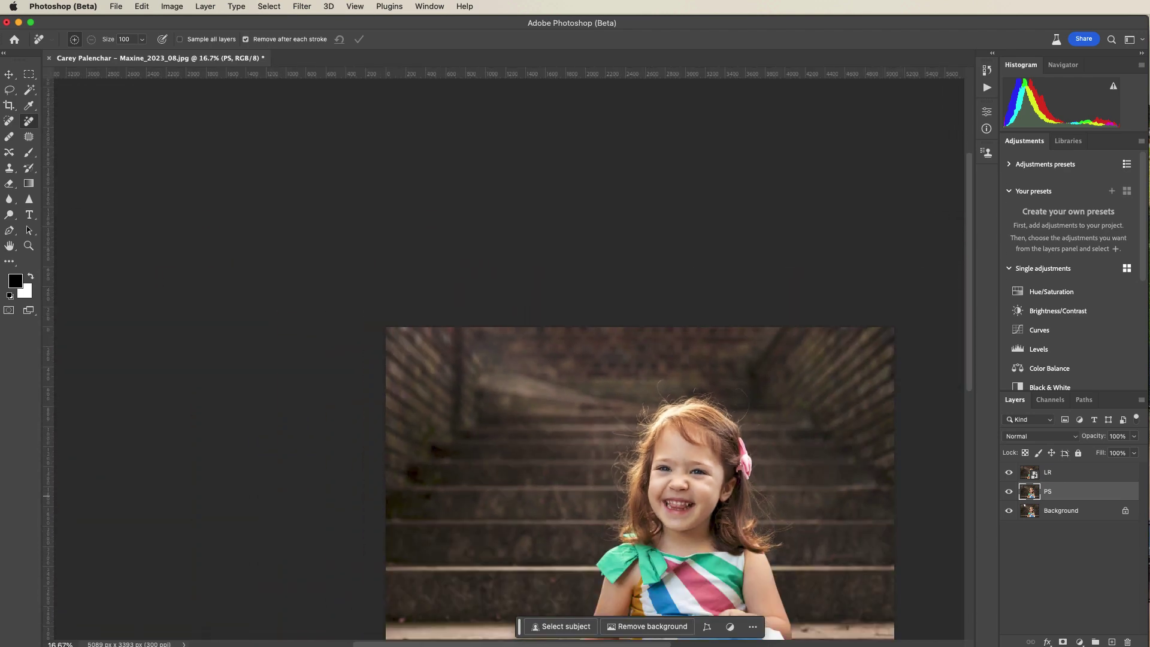
pyautogui.scroll(-5, 781, 497)
pyautogui.hscroll(4, 782, 497)
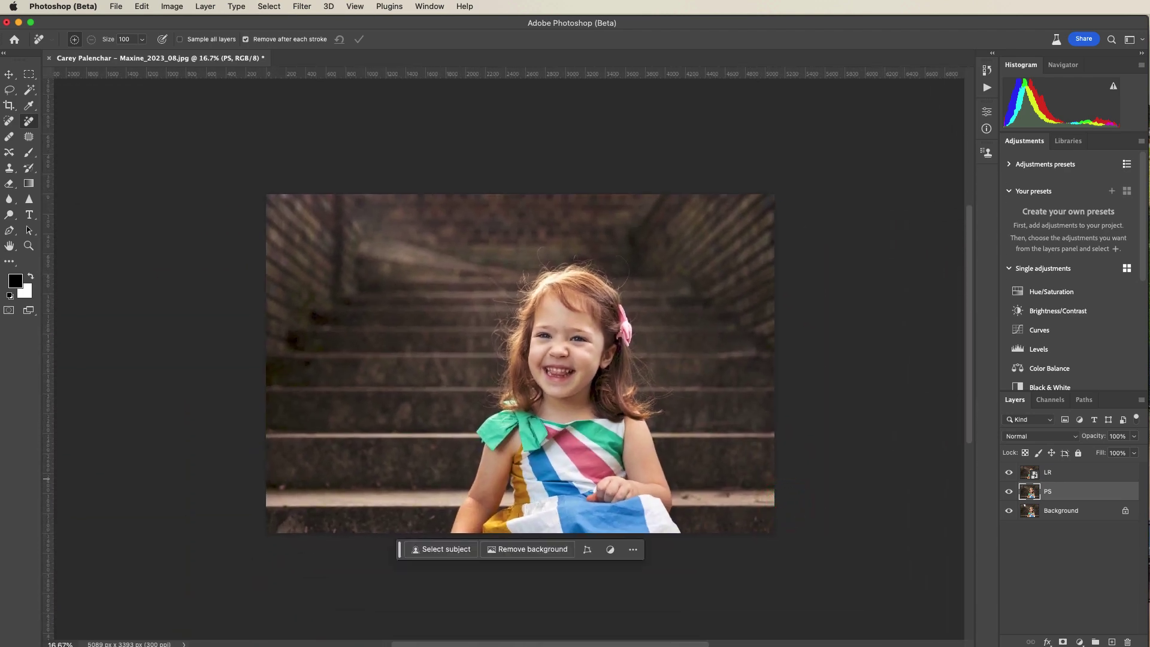
pyautogui.click(1009, 472)
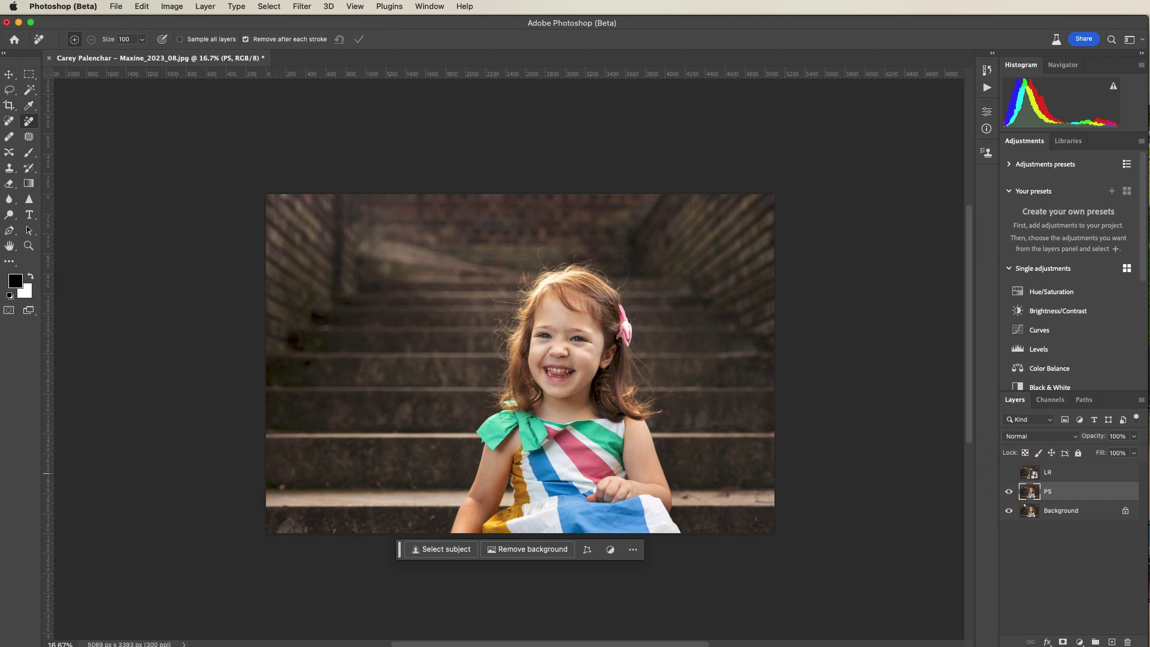
pyautogui.click(1009, 472)
pyautogui.click(1009, 472)
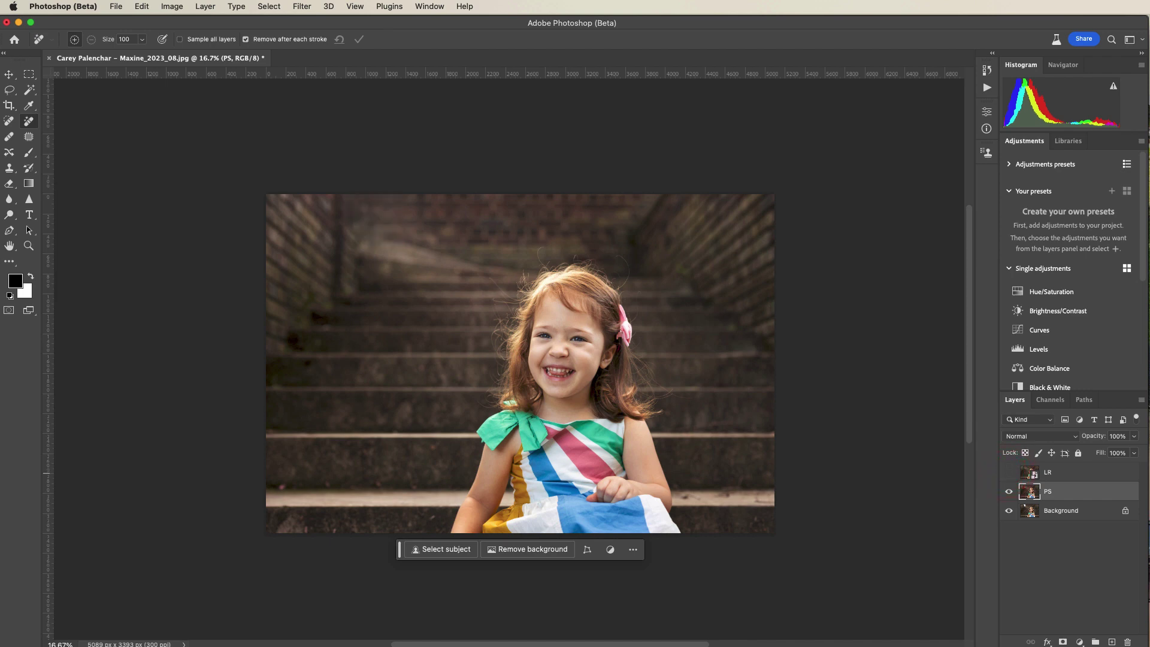